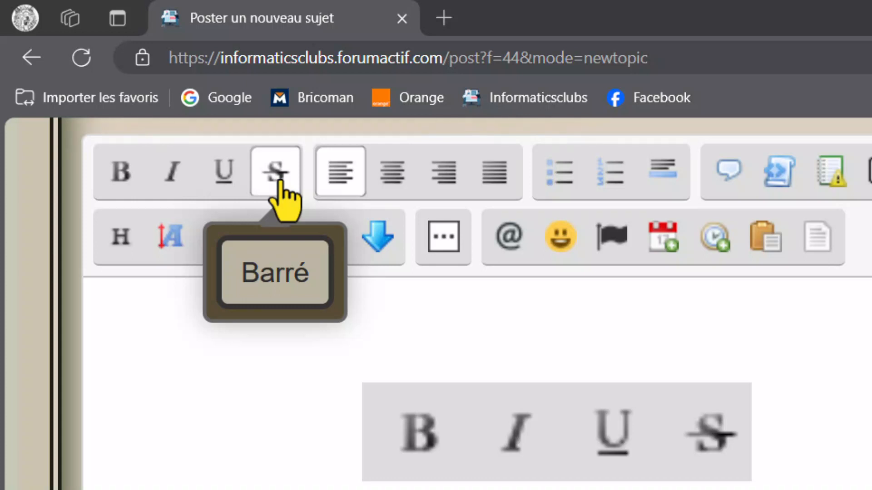
# Step: Turn on bold formatting in the empty message body
pyautogui.click(218, 308)
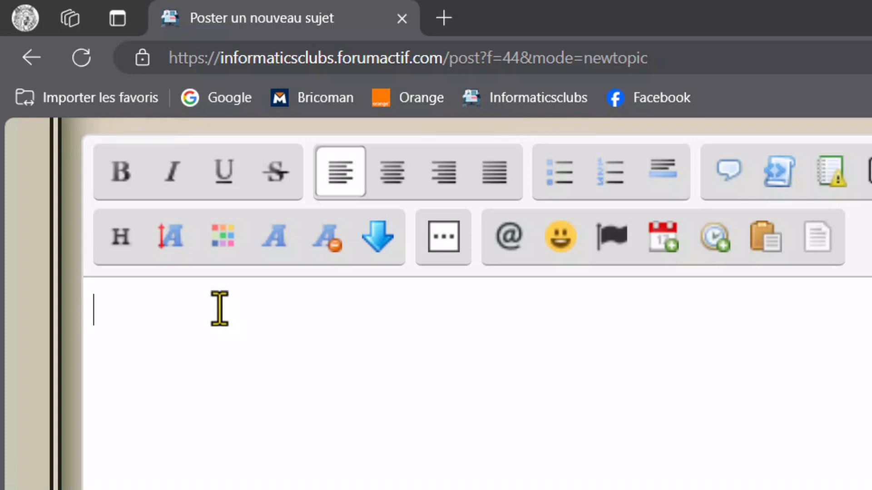
pyautogui.click(119, 175)
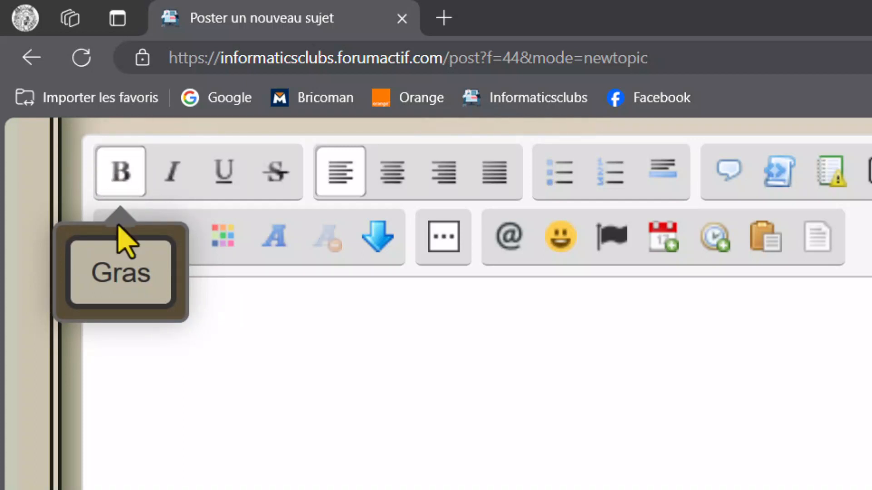
pyautogui.click(197, 344)
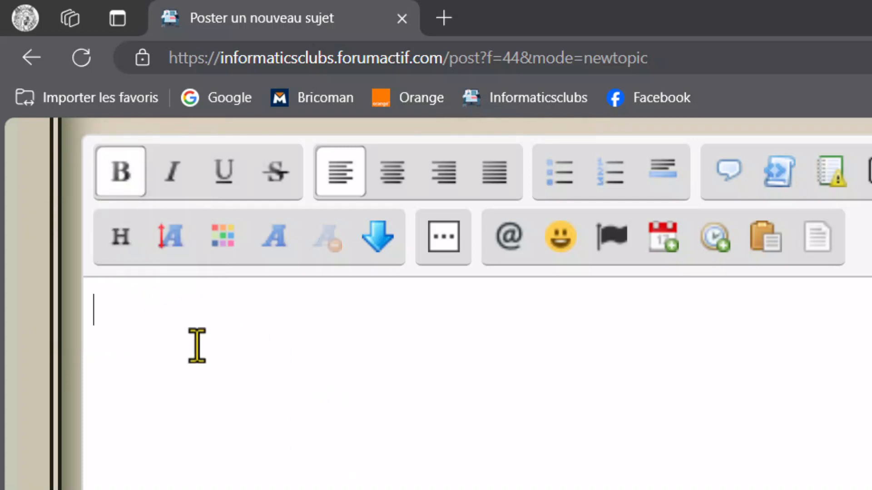
# Step: Switch the message editor to source mode and enter "mon text" between bold tags
pyautogui.click(816, 238)
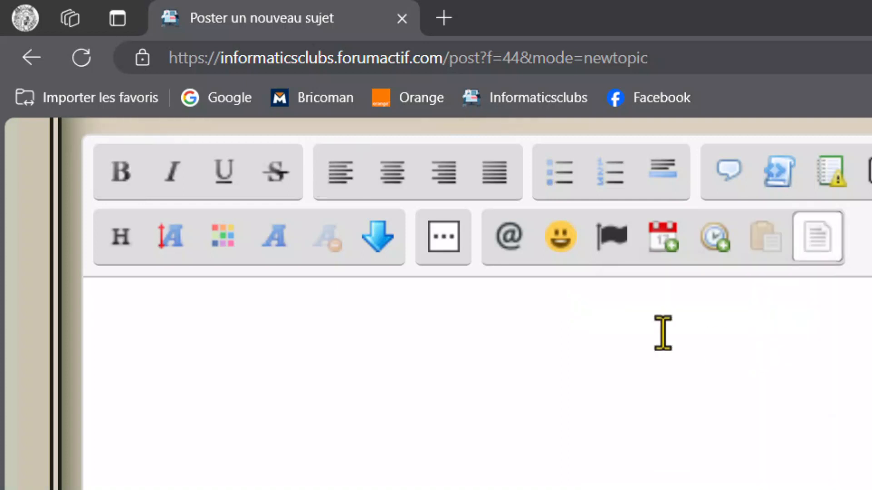
pyautogui.click(123, 177)
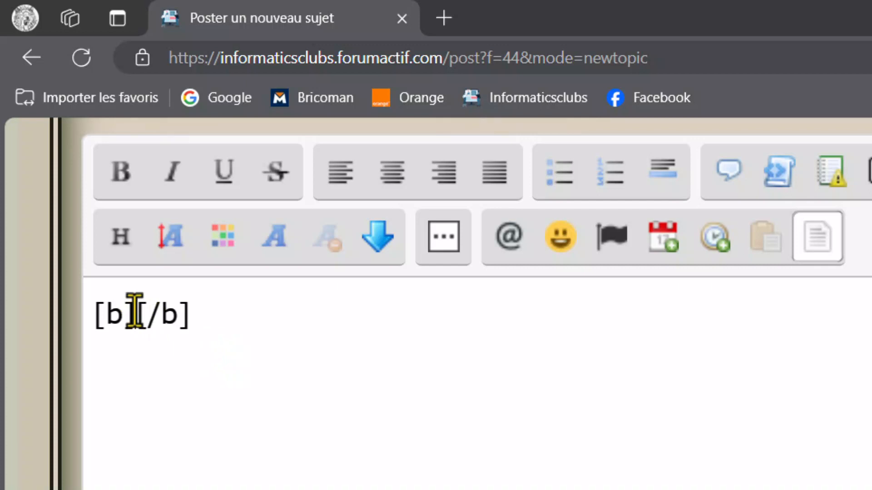
pyautogui.write('mon te')
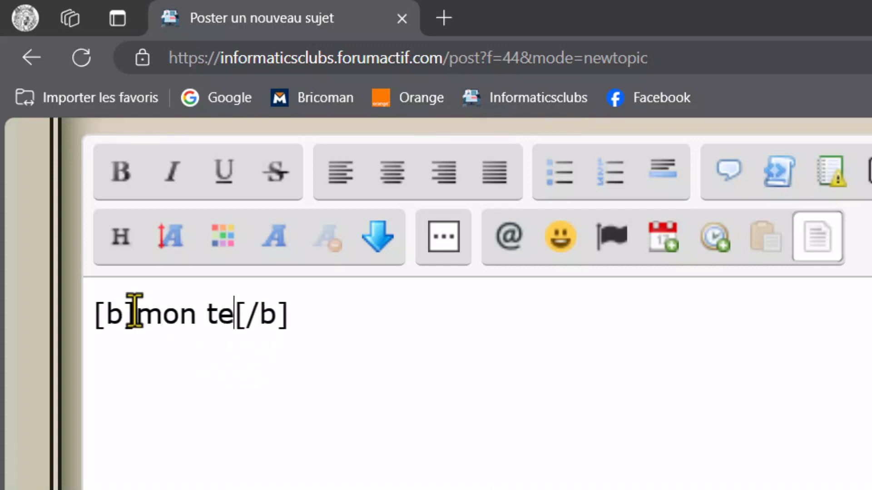
pyautogui.write('xt')
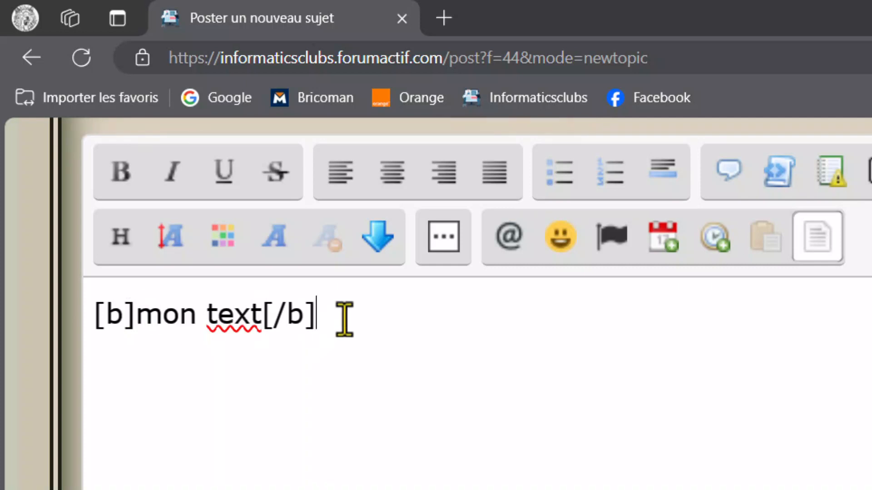
# Step: Add the line "mon texte" below the first bold text and wrap it in bold tags
pyautogui.press('Return')
pyautogui.write('mo')
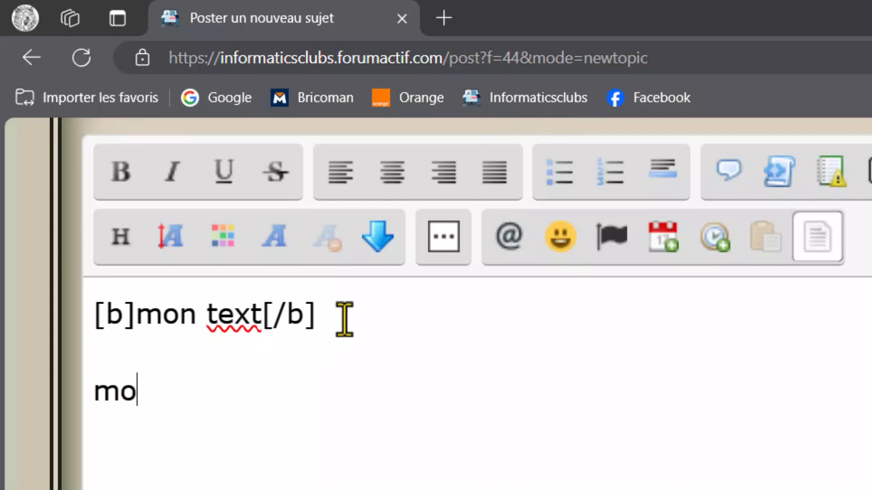
pyautogui.write('n texte')
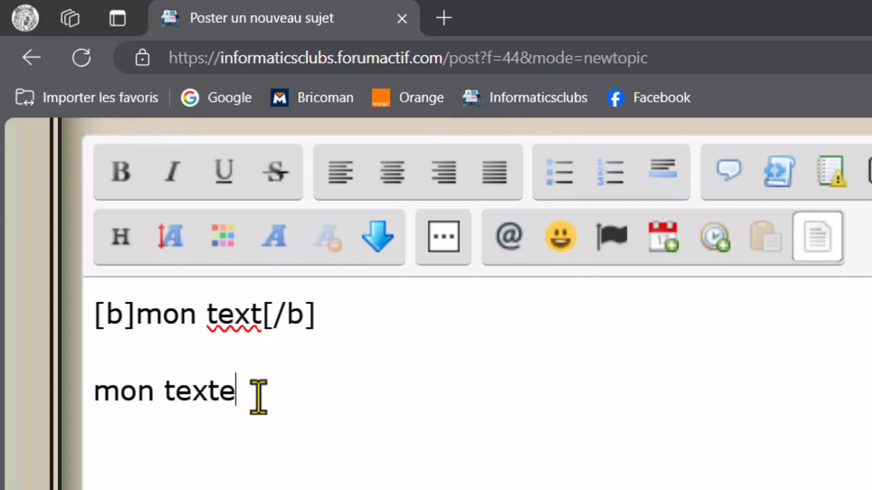
pyautogui.moveTo(258, 398); pyautogui.dragTo(82, 398)
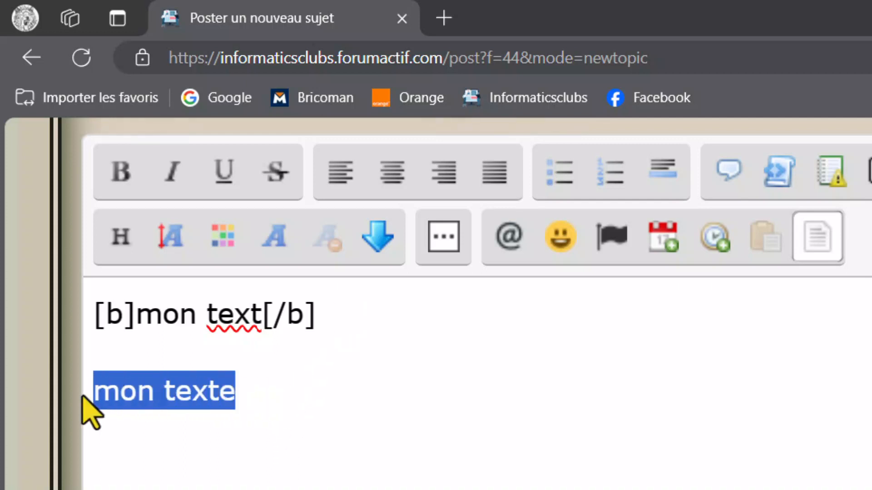
pyautogui.click(115, 175)
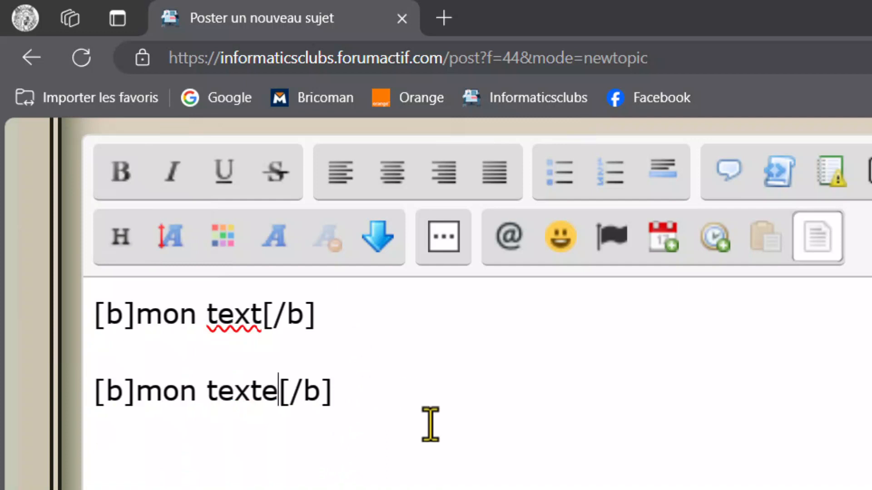
# Step: Add a paragraph below reading "Ce projet vise à offrir un contenu librement réutilisable, objectif et vérifiable, que chacun peut modifier et améliorer."
pyautogui.click(352, 395)
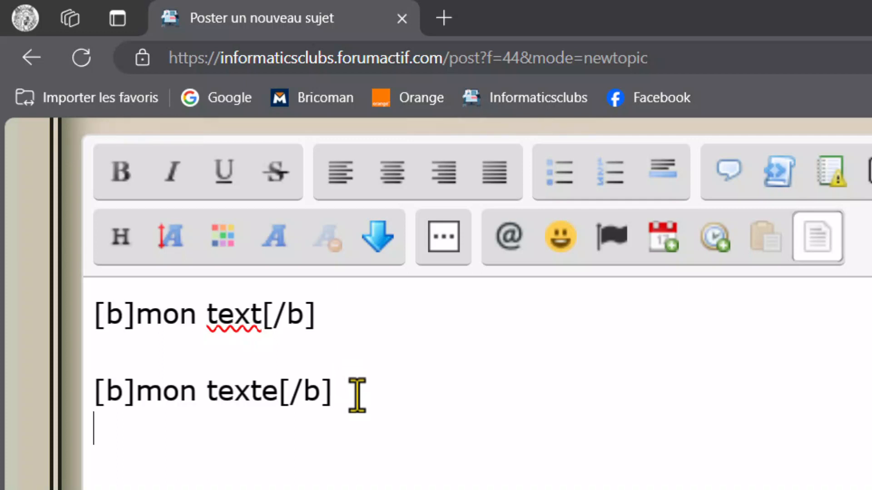
pyautogui.press('Return')
pyautogui.write('Ce projet vise à offrir un contenu librement réutilisable, objectif et vérifiable, que chacun peut modifier et améliorer.')
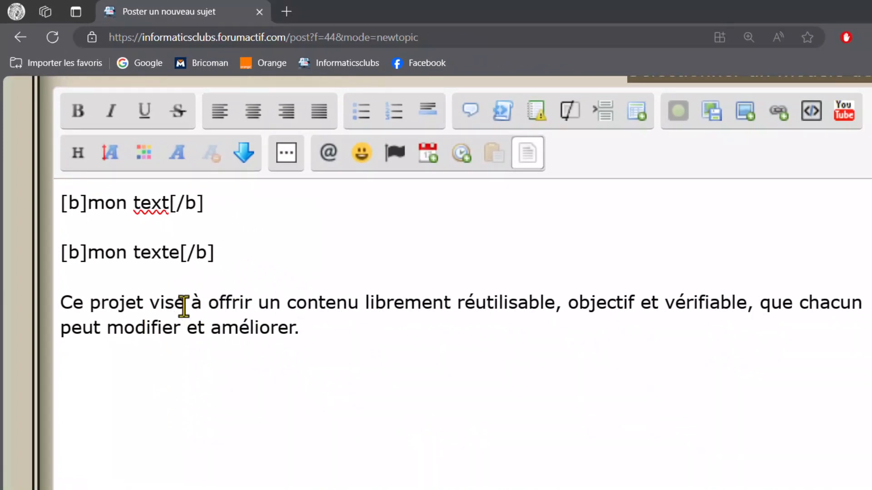
# Step: Insert a colon after "Ce projet" in the paragraph and wrap "Ce projet:" in bold tags
pyautogui.click(148, 302)
pyautogui.write(':')
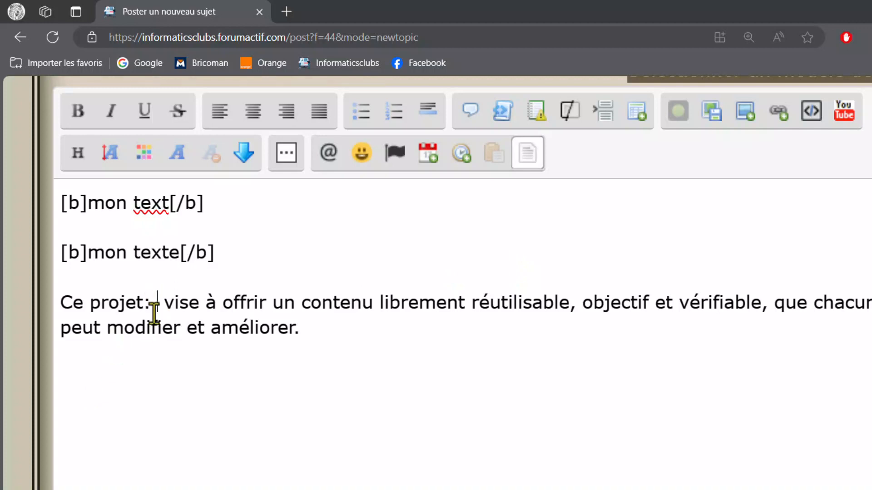
pyautogui.click(251, 386)
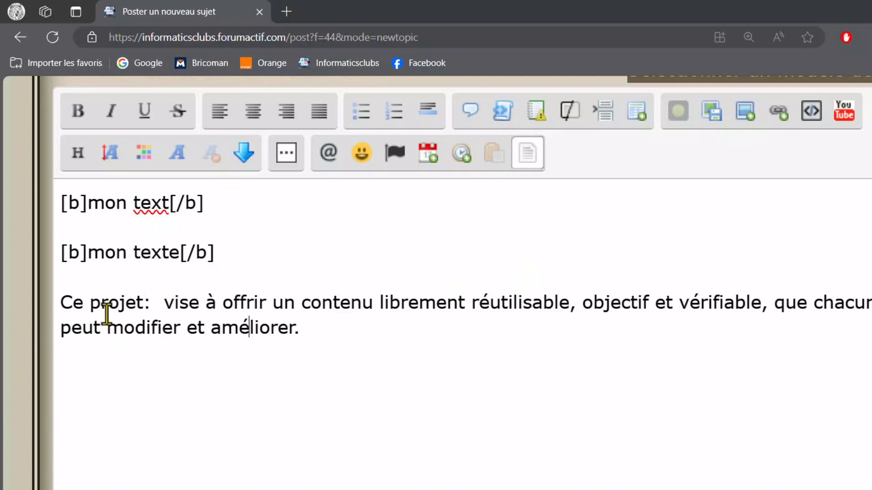
pyautogui.moveTo(153, 303); pyautogui.dragTo(62, 302)
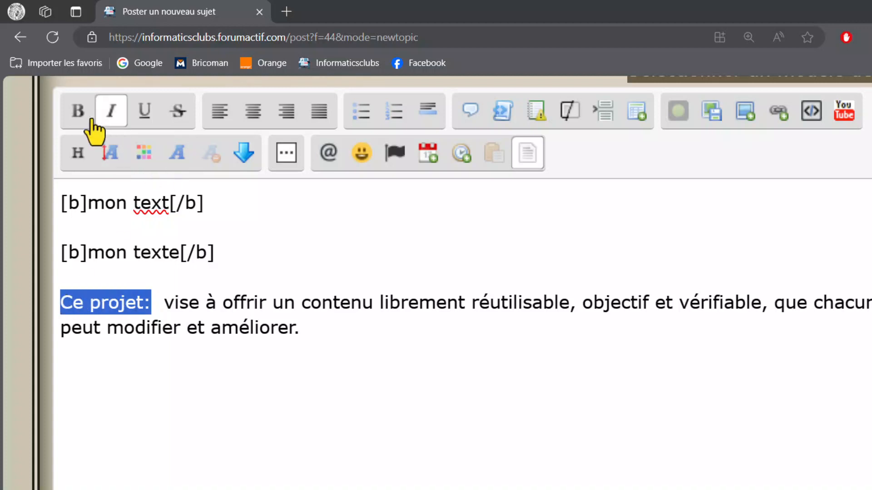
pyautogui.click(74, 116)
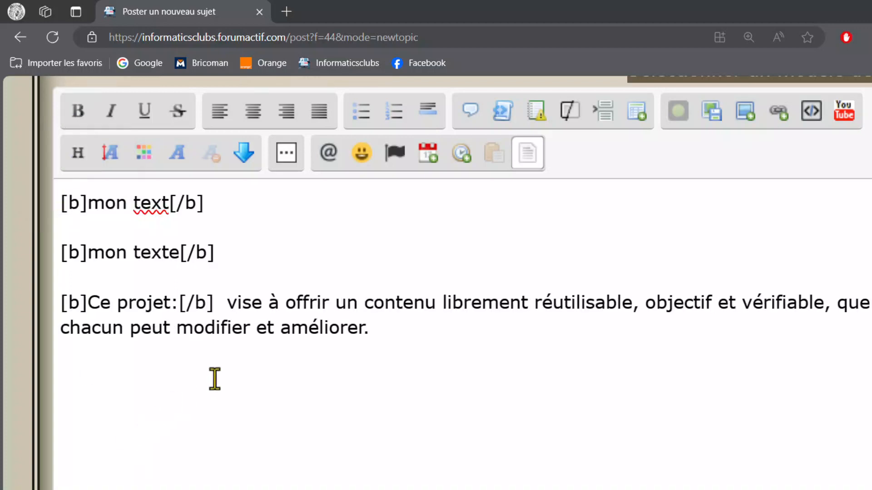
# Step: Preview the message to check how the bold passages are rendered
pyautogui.scroll(-2, 215, 379)
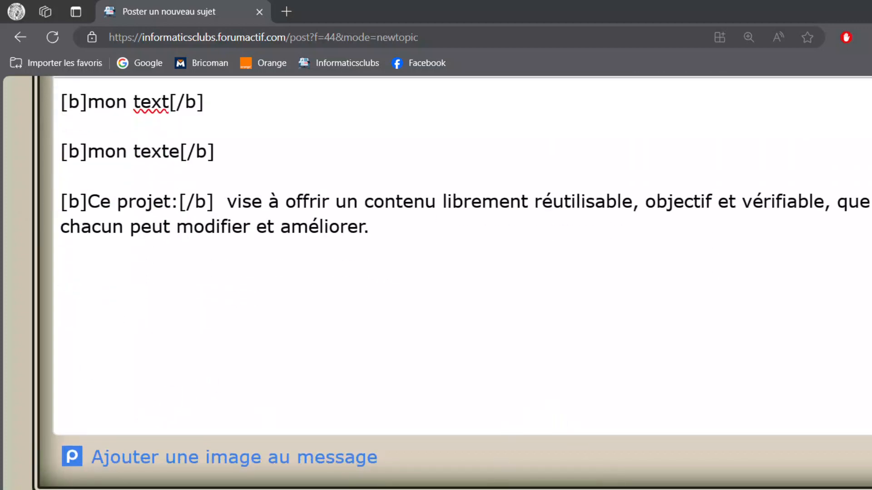
pyautogui.scroll(-8, 478, 296)
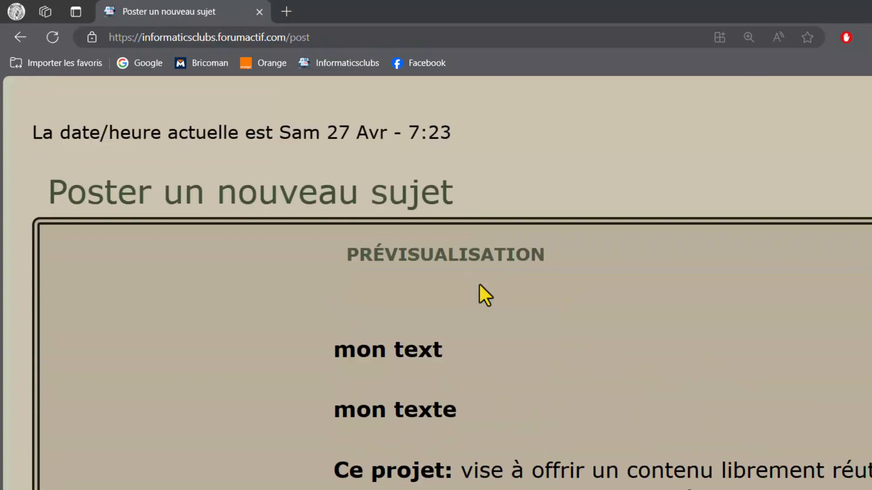
pyautogui.scroll(-3, 479, 285)
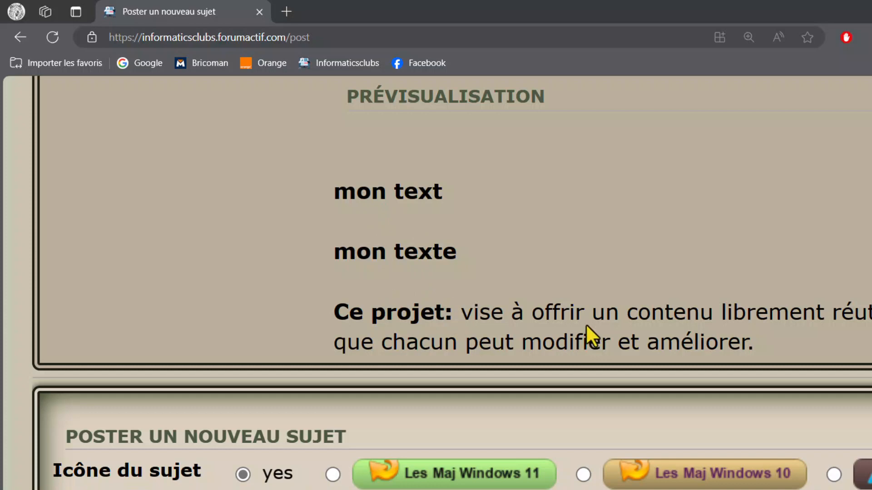
# Step: Wrap the phrase "vise à offrir un contenu" in italic tags in the message source
pyautogui.scroll(-12, 587, 313)
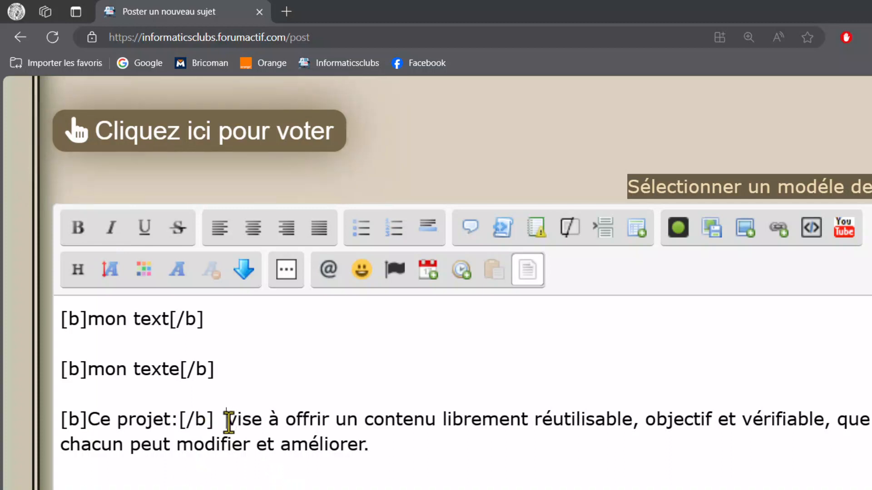
pyautogui.moveTo(229, 421); pyautogui.dragTo(434, 422)
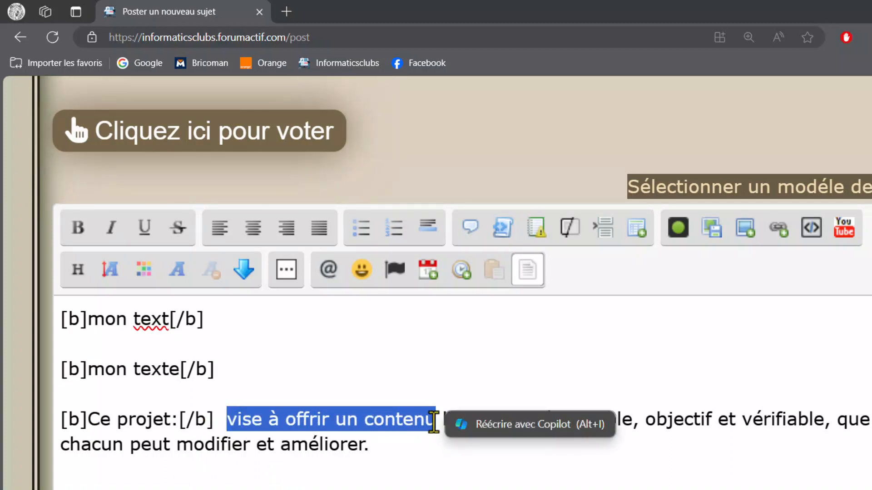
pyautogui.click(116, 230)
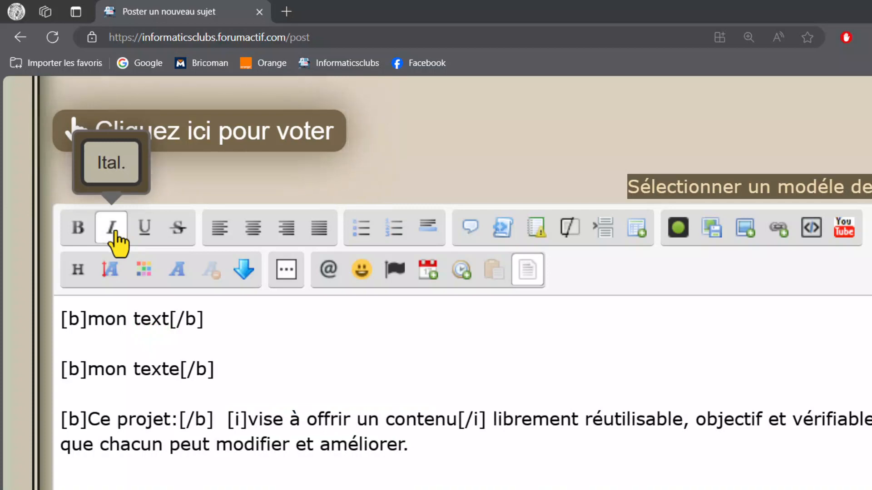
# Step: Preview the message again and examine the phrase "vise à offrir un contenu" in the rendered paragraph
pyautogui.scroll(-4, 506, 403)
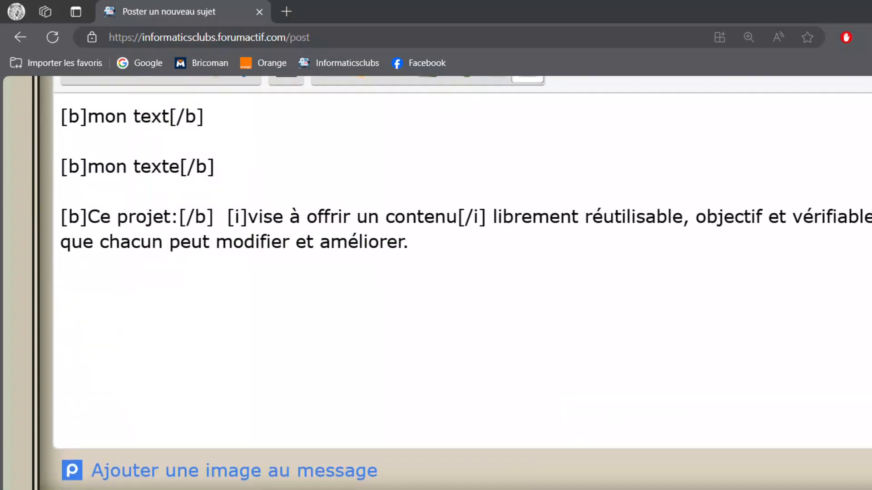
pyautogui.click(483, 474)
pyautogui.scroll(-10, 432, 327)
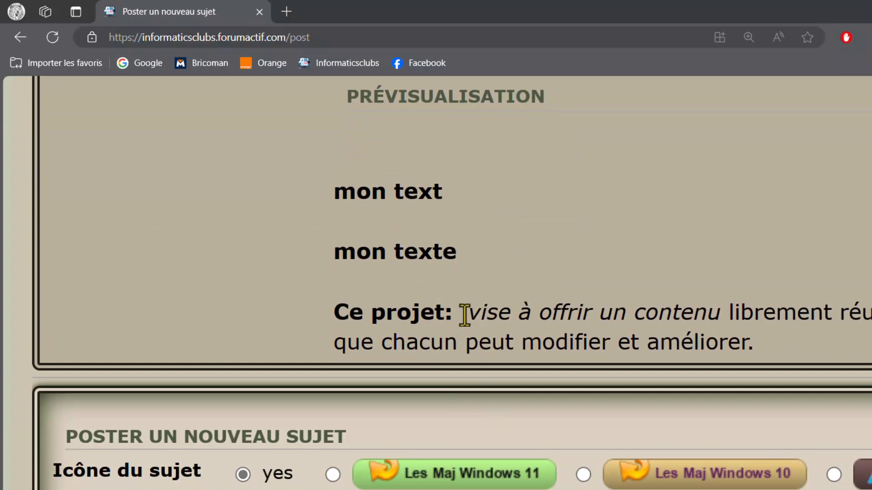
pyautogui.moveTo(464, 314); pyautogui.dragTo(723, 322)
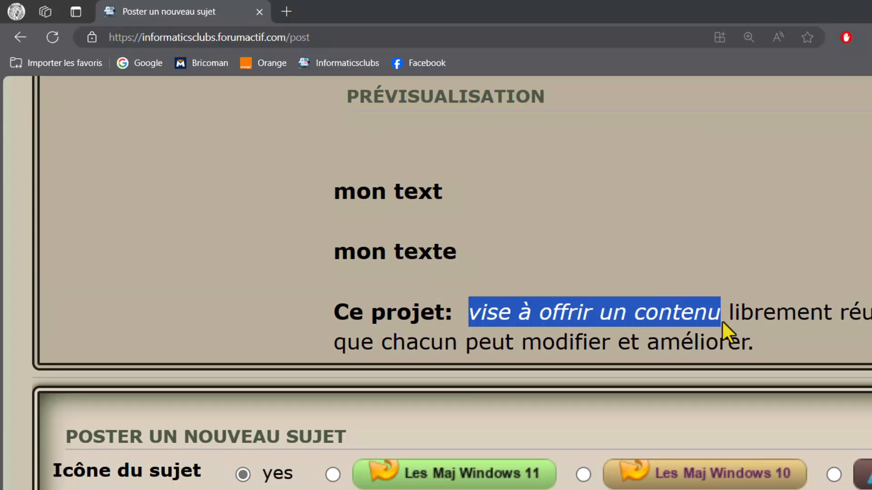
# Step: Wrap the closing clause "que chacun peut modifier et améliorer." in italic tags
pyautogui.scroll(-8, 608, 386)
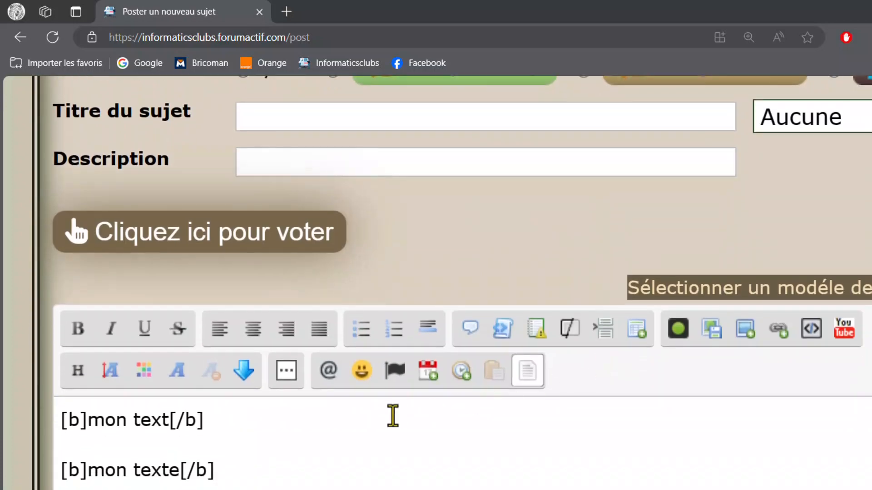
pyautogui.scroll(-2, 393, 416)
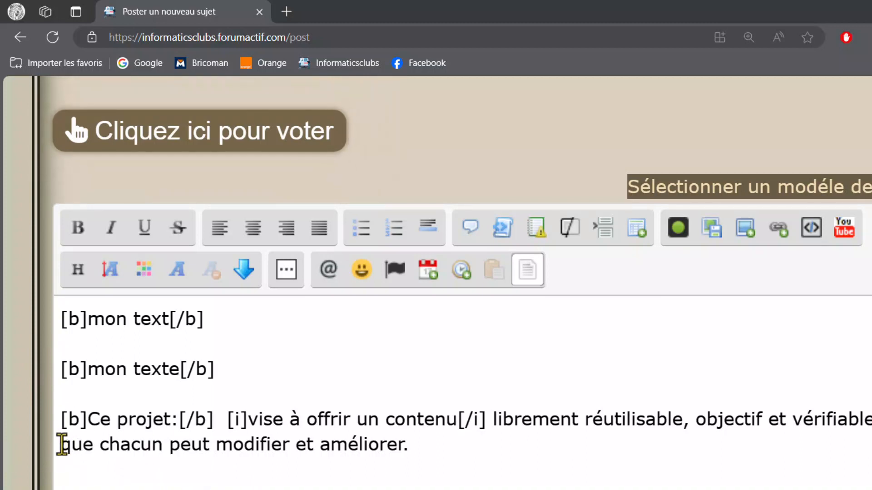
pyautogui.moveTo(62, 444); pyautogui.dragTo(440, 461)
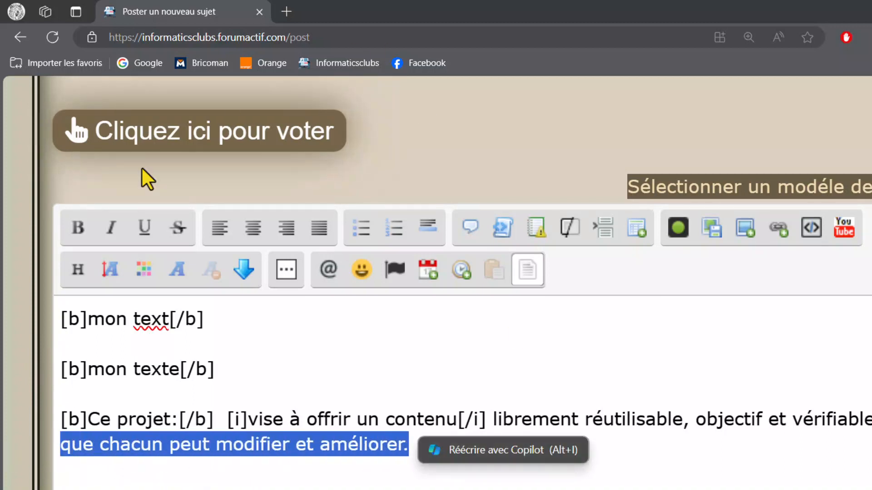
pyautogui.click(112, 227)
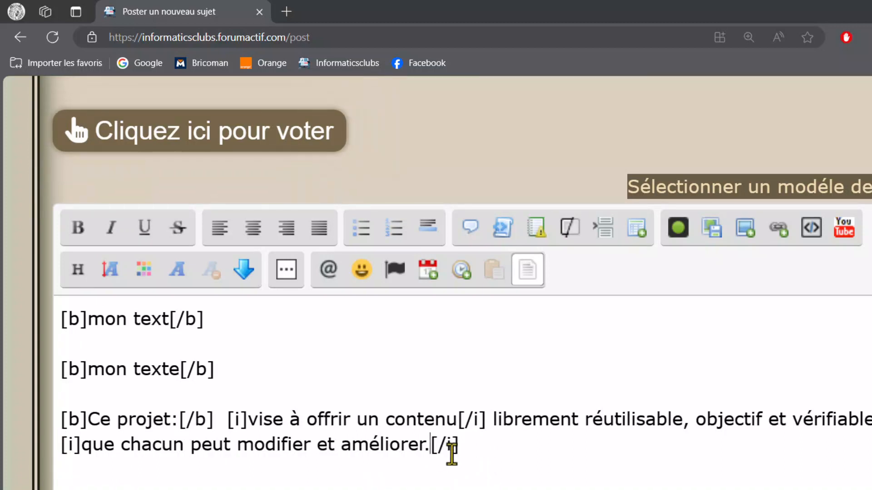
pyautogui.moveTo(462, 443); pyautogui.dragTo(53, 481)
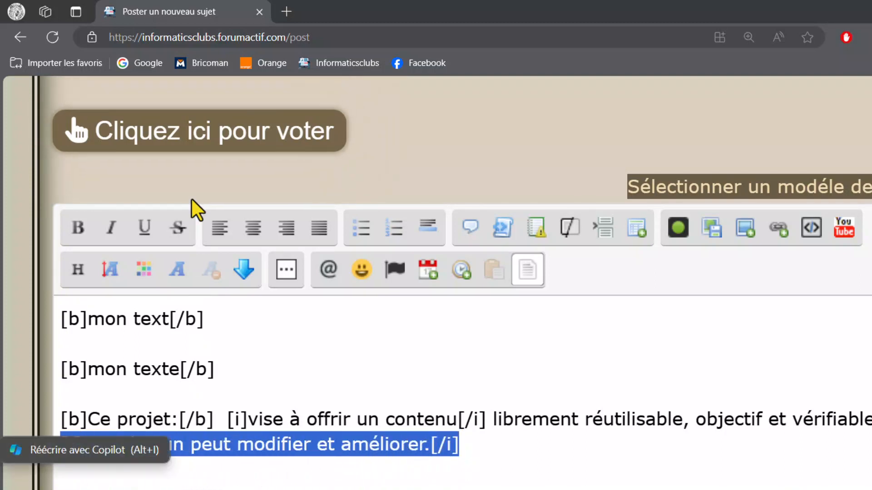
pyautogui.doubleClick(144, 227)
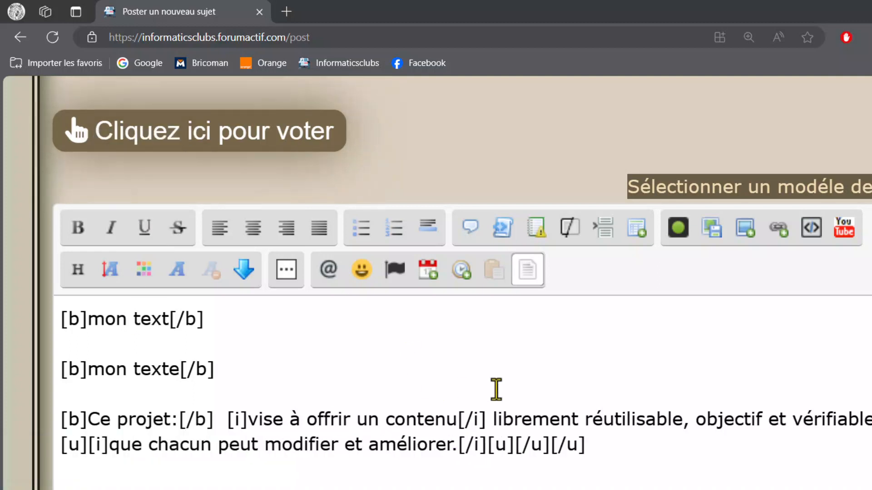
pyautogui.click(514, 445)
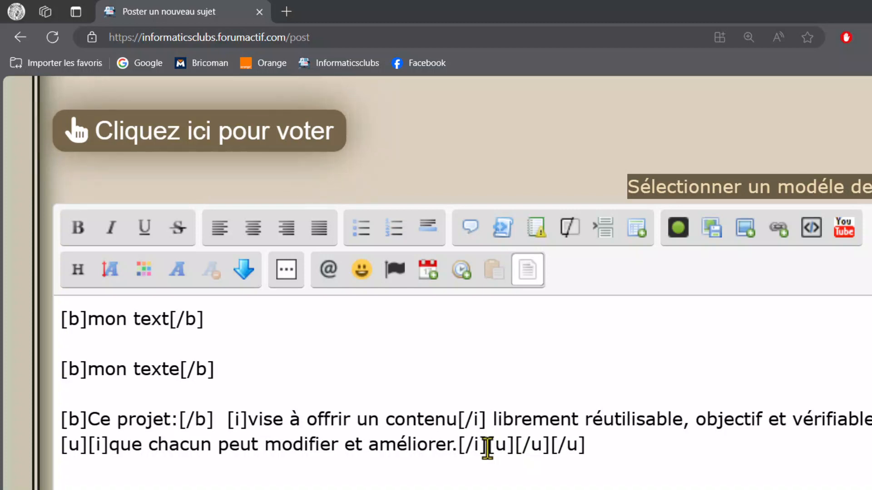
pyautogui.moveTo(551, 454); pyautogui.dragTo(598, 446)
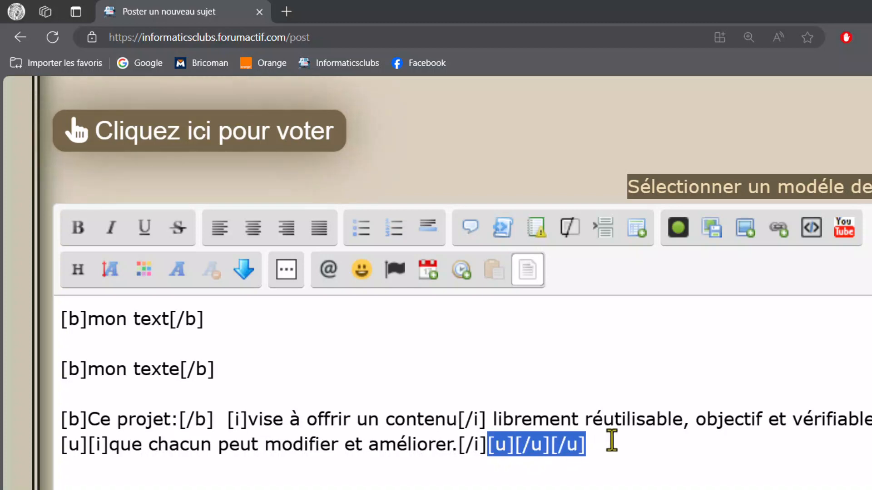
pyautogui.press('Delete')
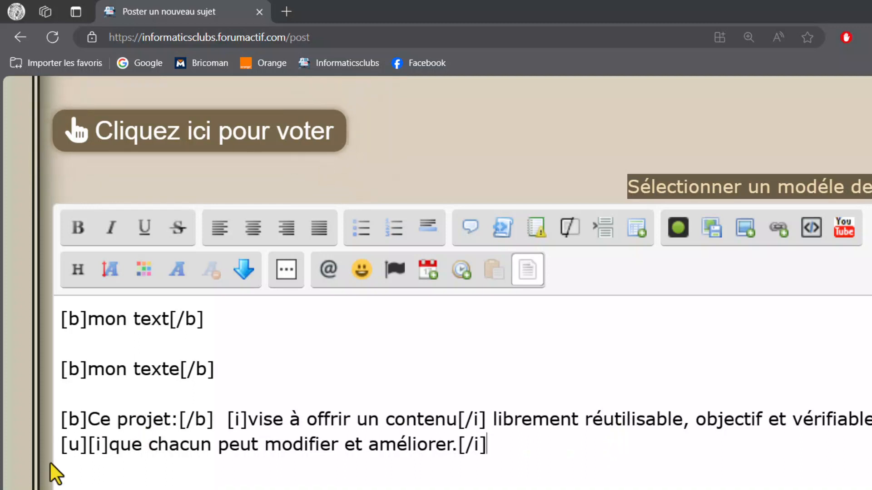
pyautogui.moveTo(87, 446); pyautogui.dragTo(18, 438)
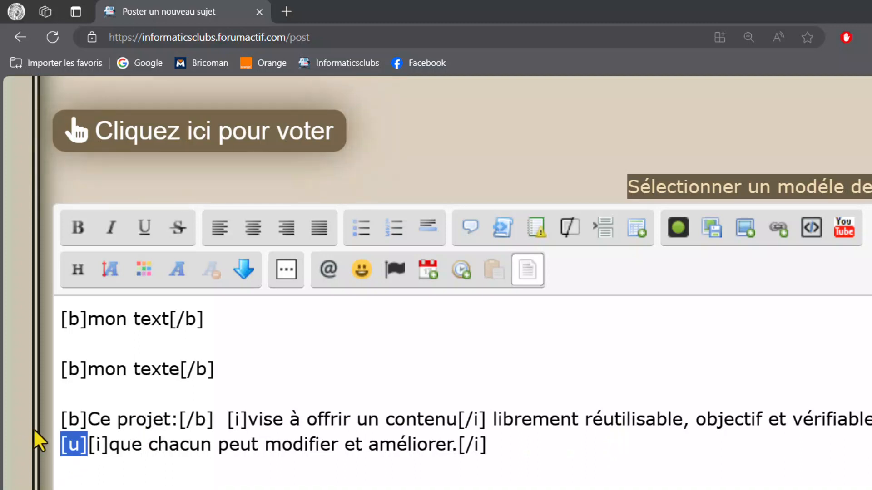
pyautogui.press('Delete')
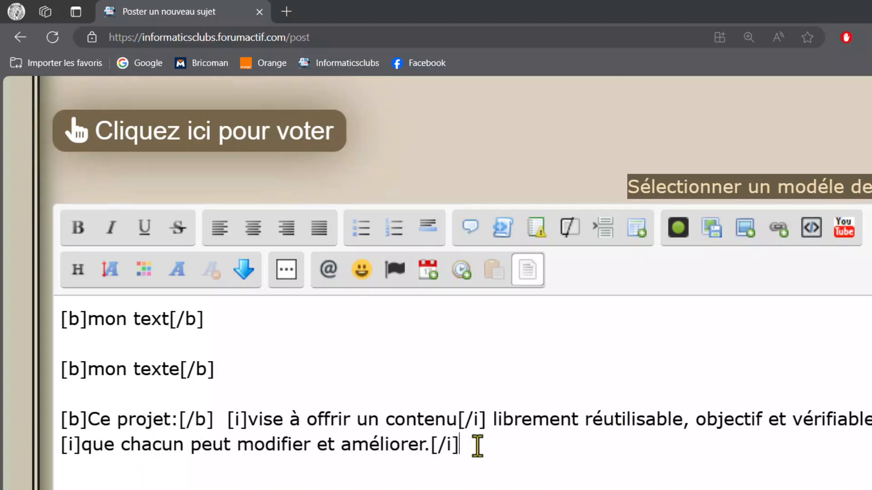
# Step: Wrap the italic closing clause "que chacun peut modifier et améliorer.", including its italic tags, in a single pair of underline tags
pyautogui.moveTo(475, 444); pyautogui.dragTo(45, 450)
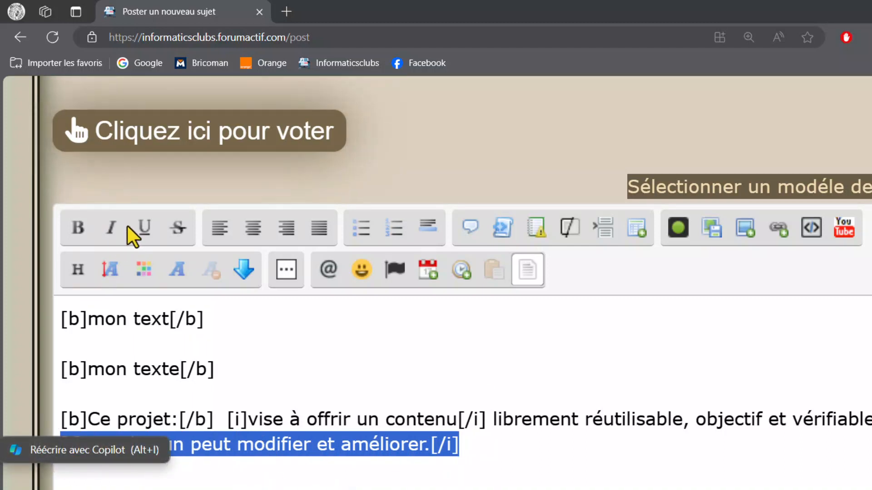
pyautogui.click(142, 227)
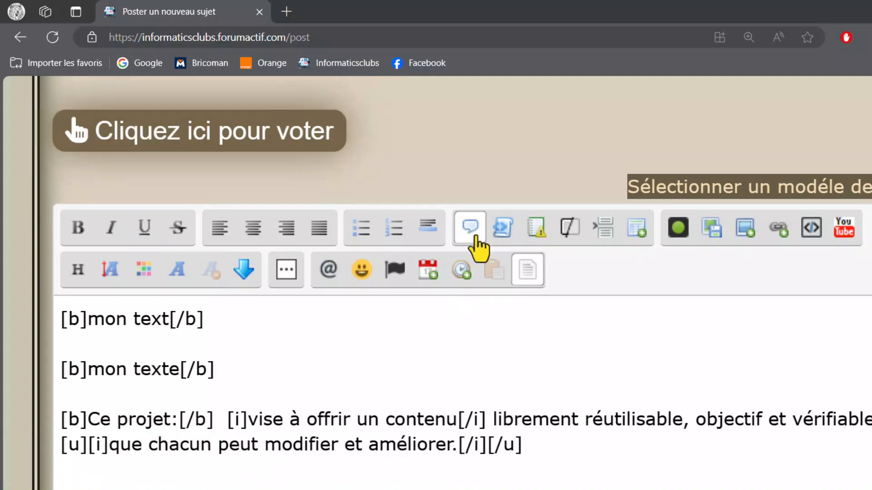
# Step: Preview the message and examine how the closing clause "que chacun peut modifier et améliorer." is rendered, then return to the message editor
pyautogui.scroll(-7, 474, 247)
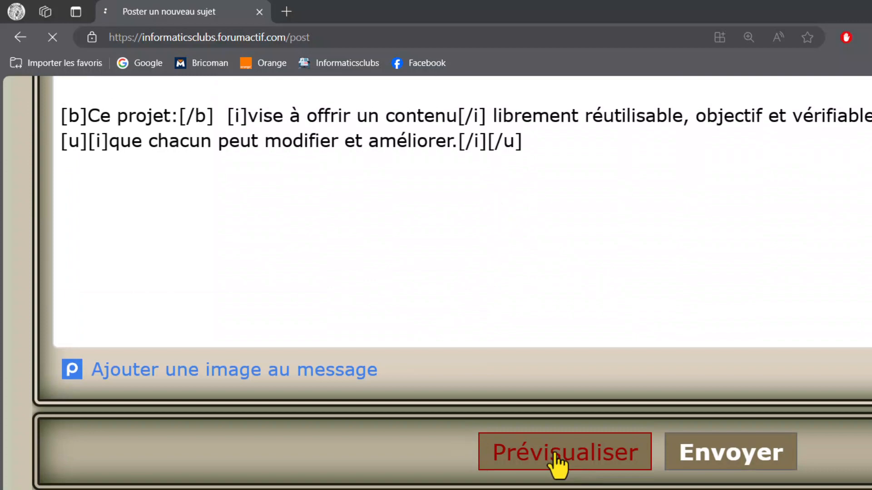
pyautogui.scroll(-12, 547, 345)
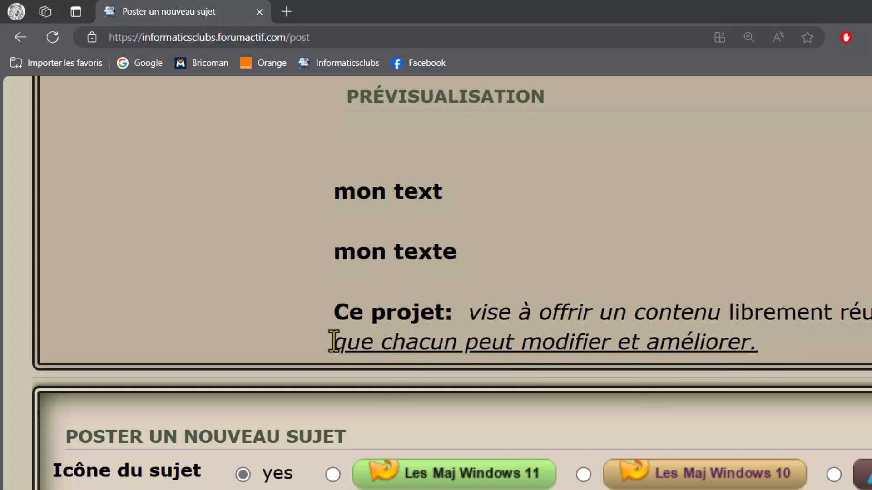
pyautogui.moveTo(334, 341); pyautogui.dragTo(543, 343)
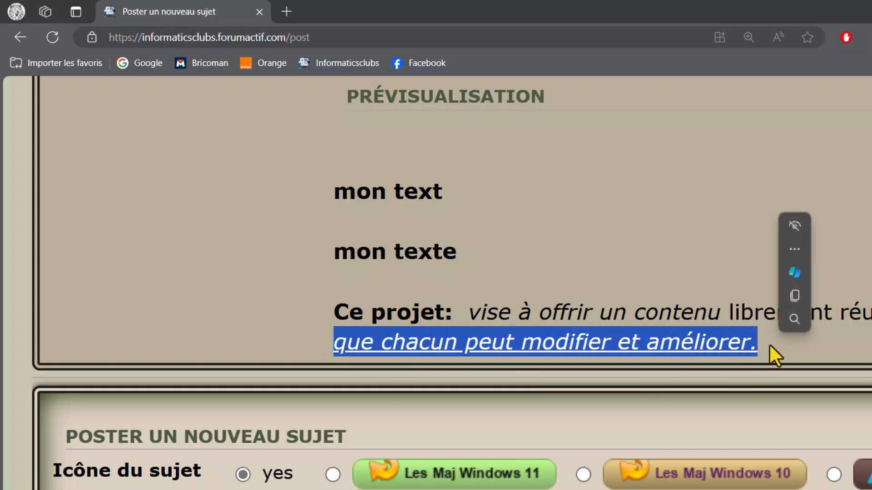
pyautogui.scroll(-4, 770, 343)
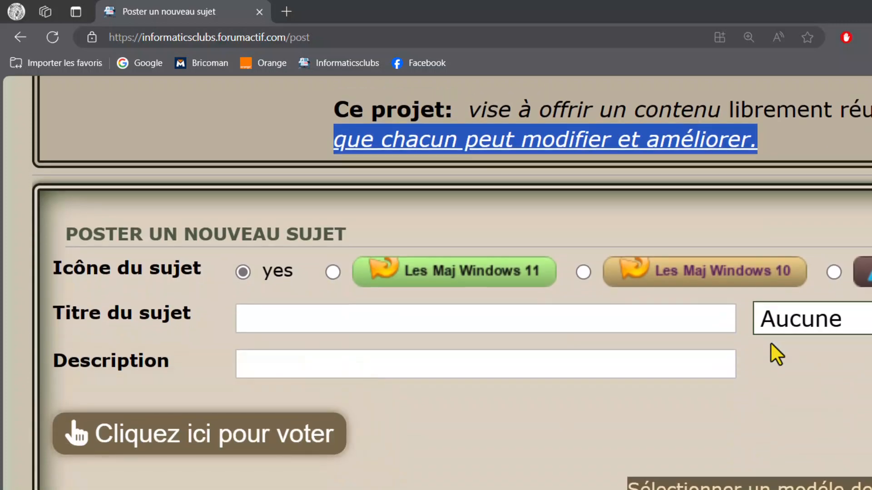
pyautogui.scroll(-4, 440, 456)
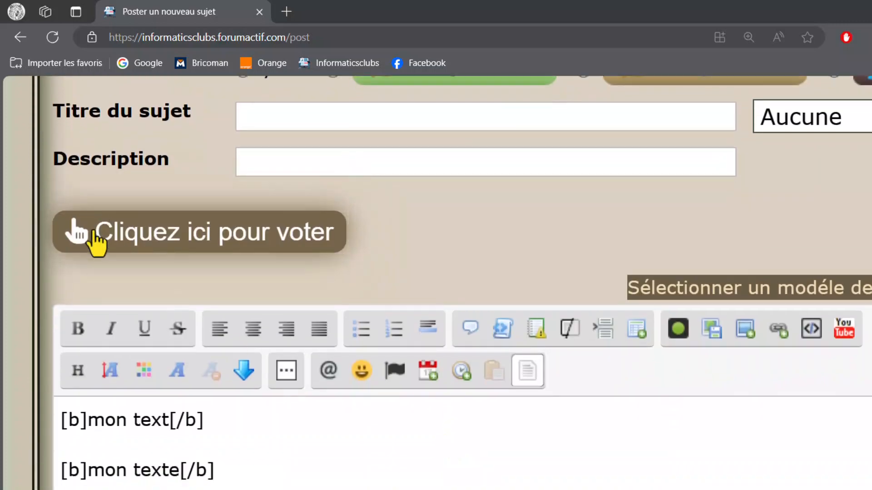